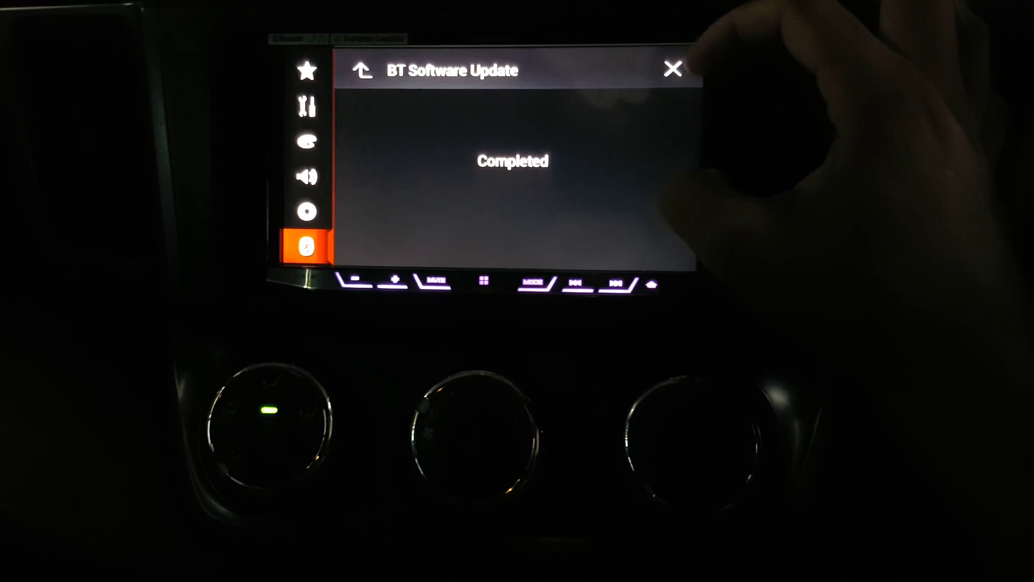
Close the completed BT Software Update screen to return to the car-wallpaper home screen.
click(673, 69)
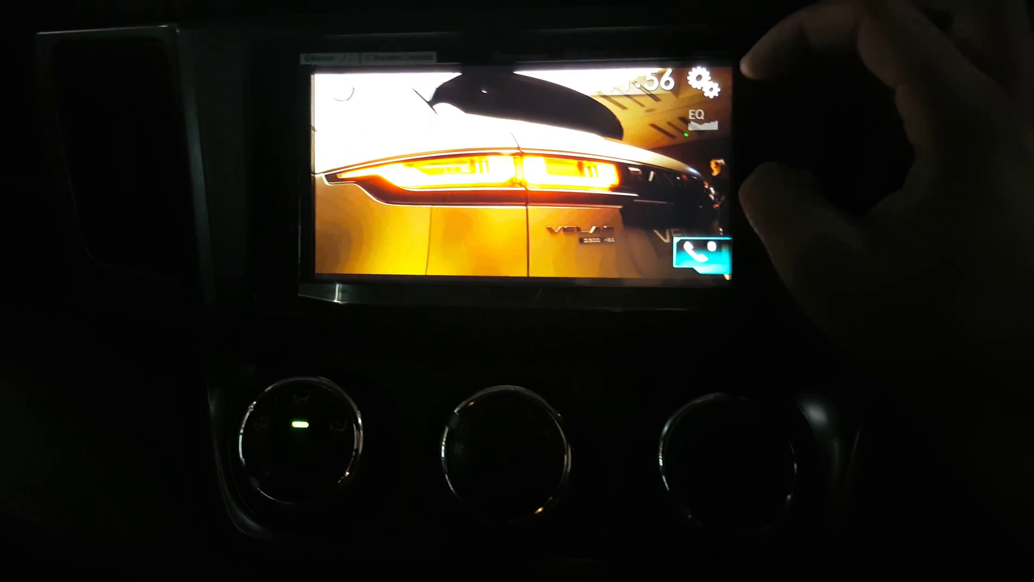
Check Firmware Information under System settings: firmware 1.05, Bluetooth HW01-SW03.41.13.
click(702, 81)
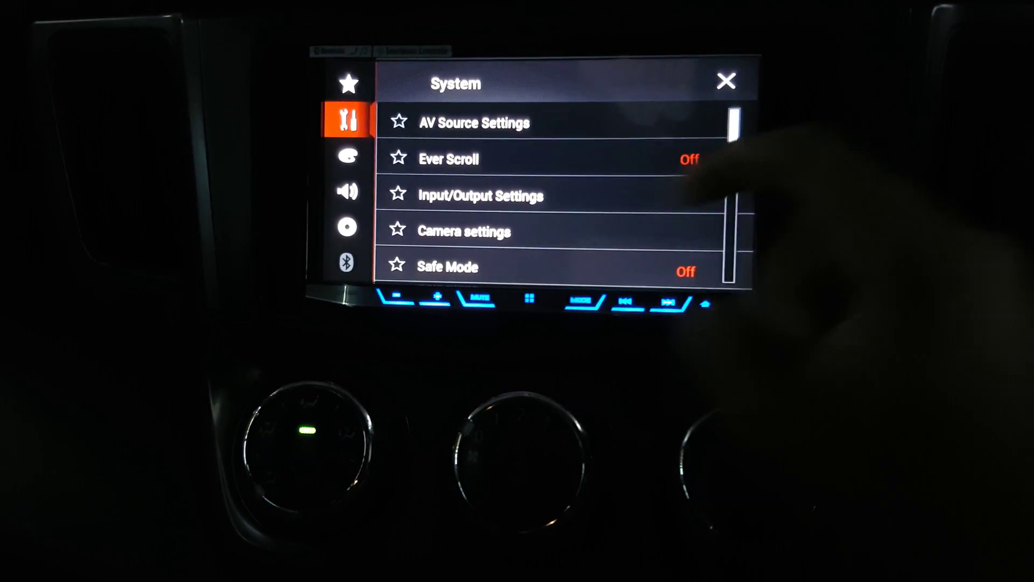
drag(732, 125, 732, 267)
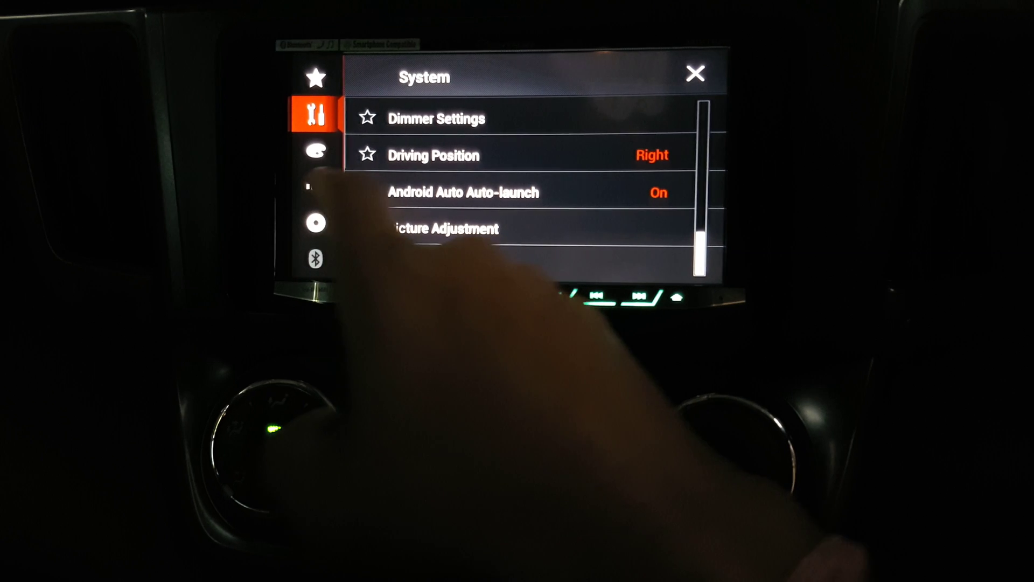
click(485, 265)
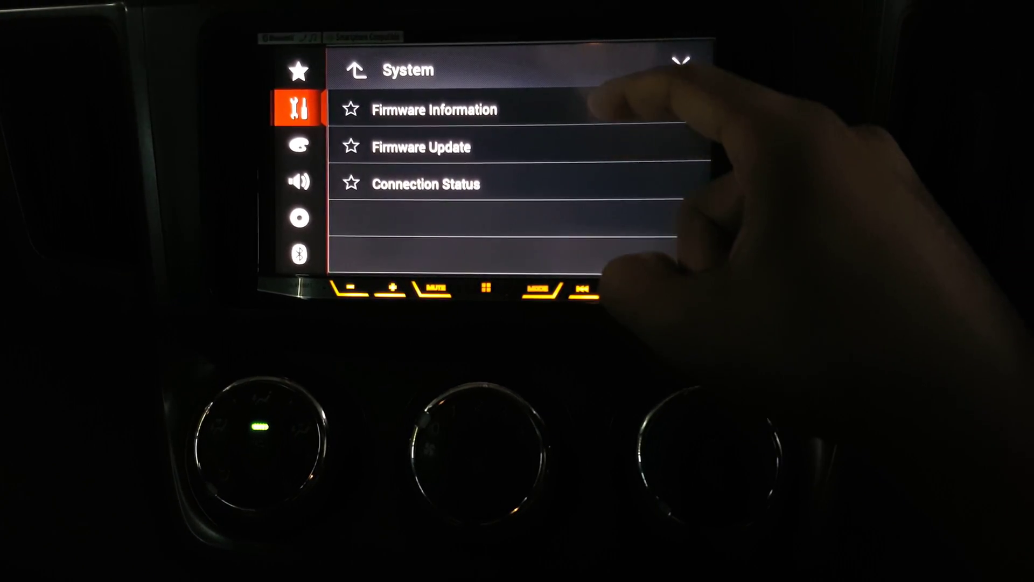
click(594, 107)
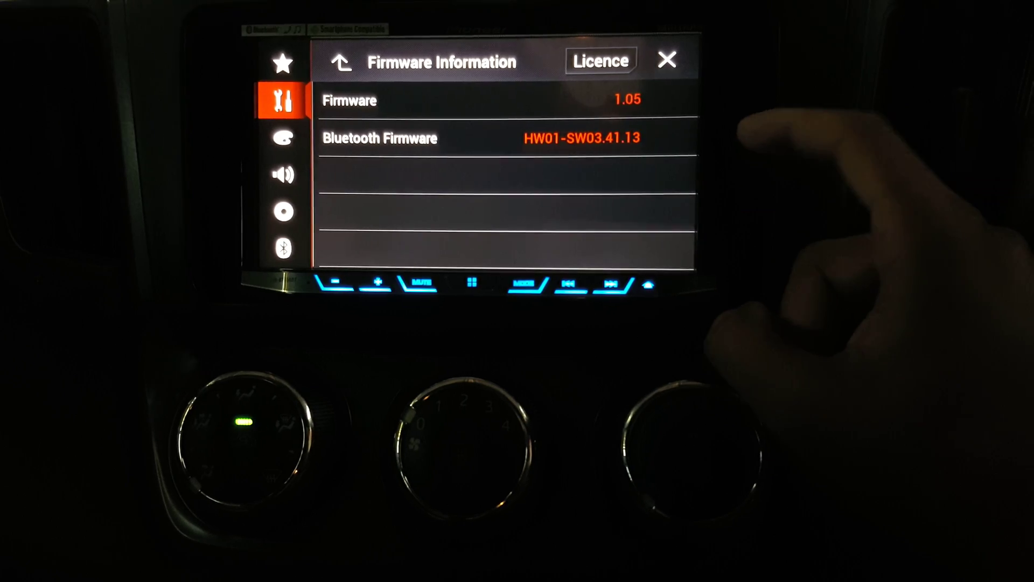
Confirm Bluetooth Version Information shows HW01-SW03.41.13, then close it.
click(673, 62)
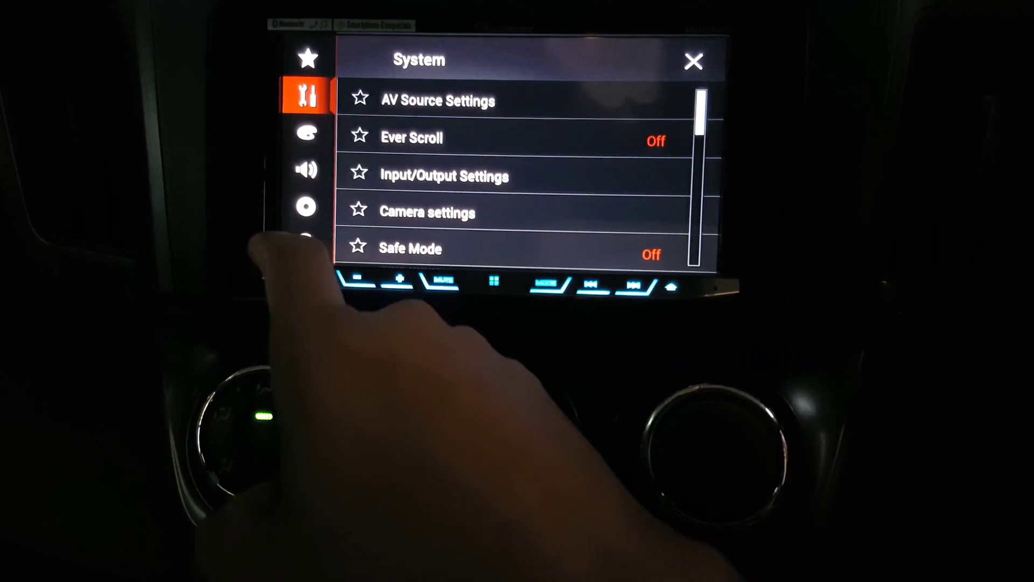
click(312, 259)
drag(675, 121, 671, 261)
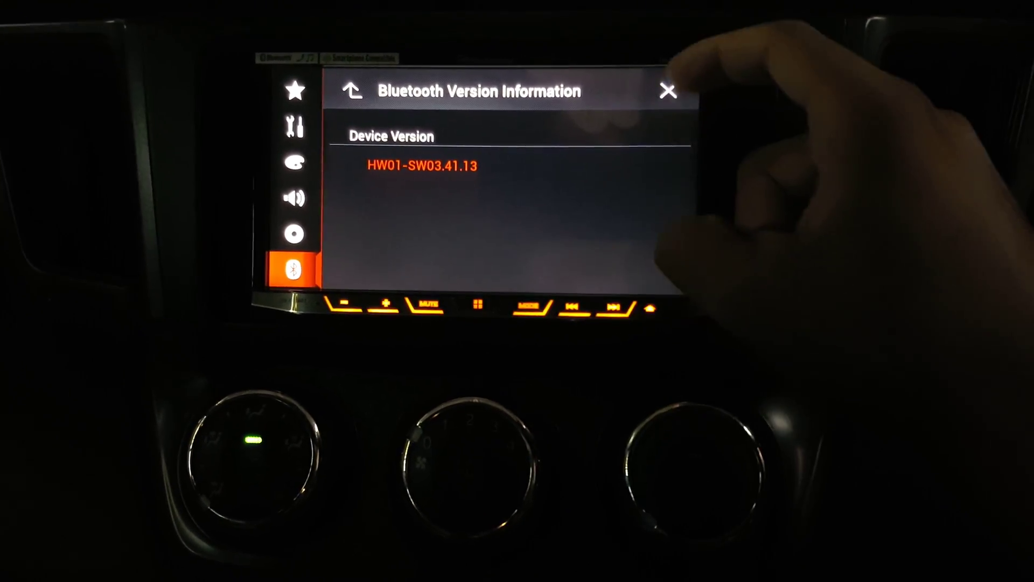
click(680, 84)
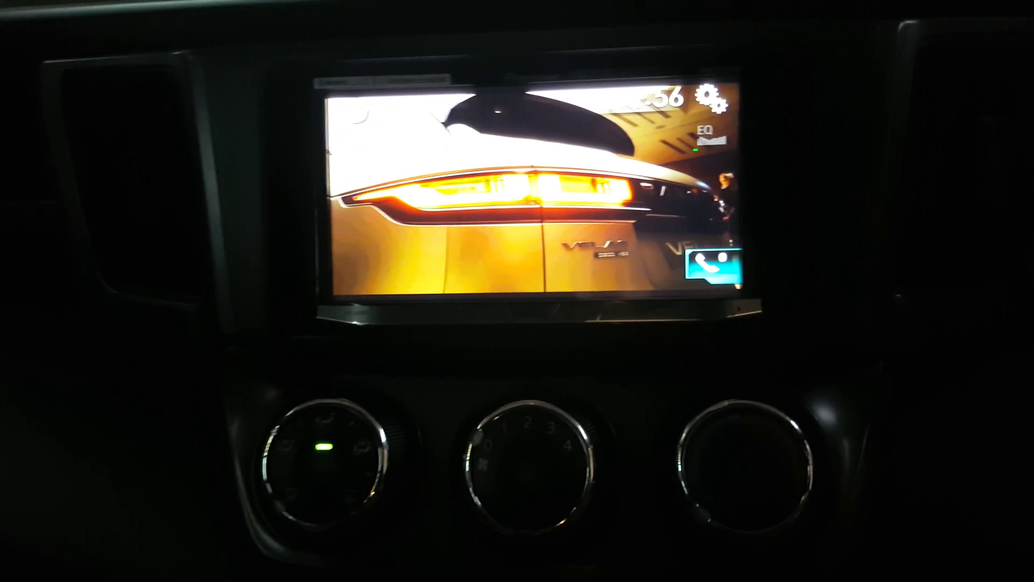
click(687, 97)
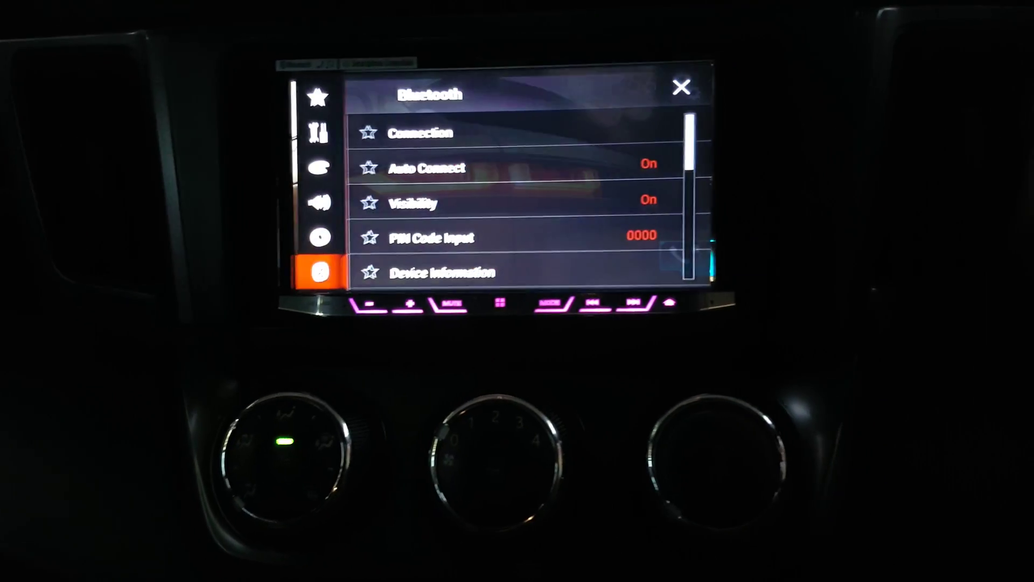